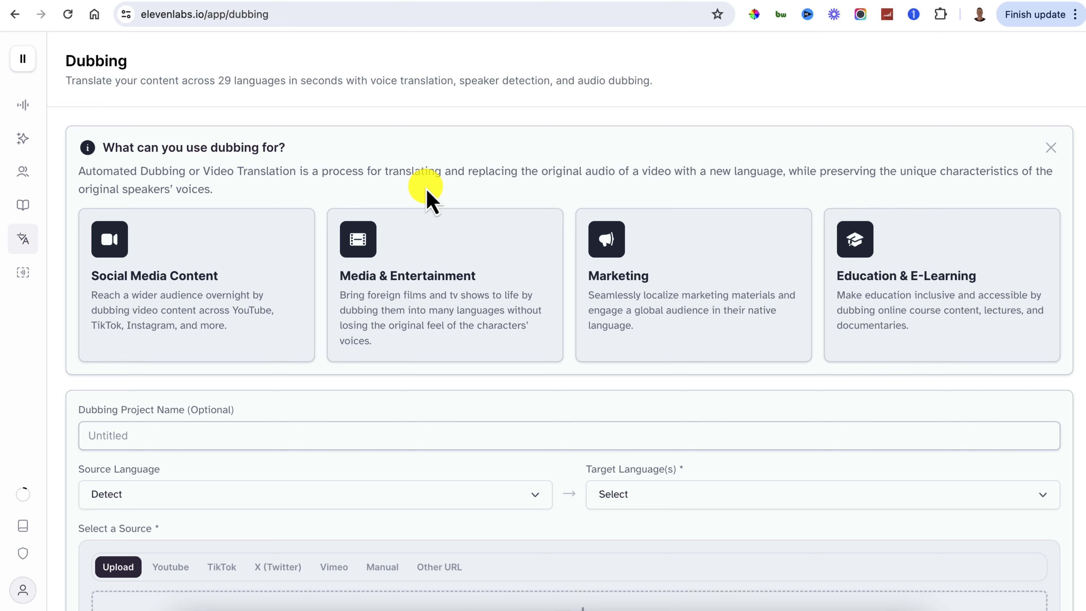
Open the Audio Native page to view its embedded player introduction.
mouse_move(80, 279)
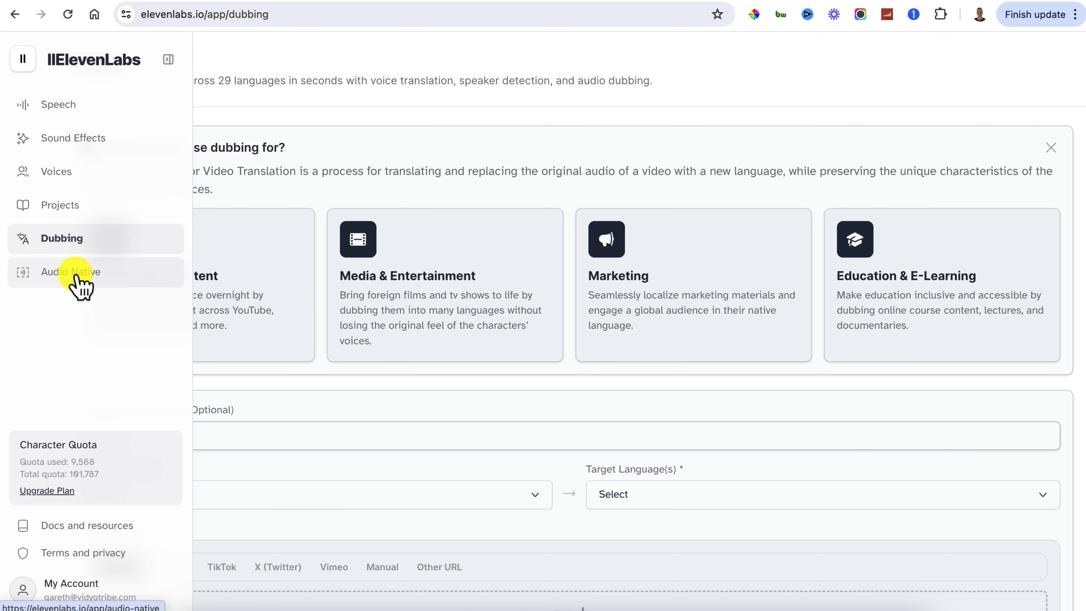
click(77, 276)
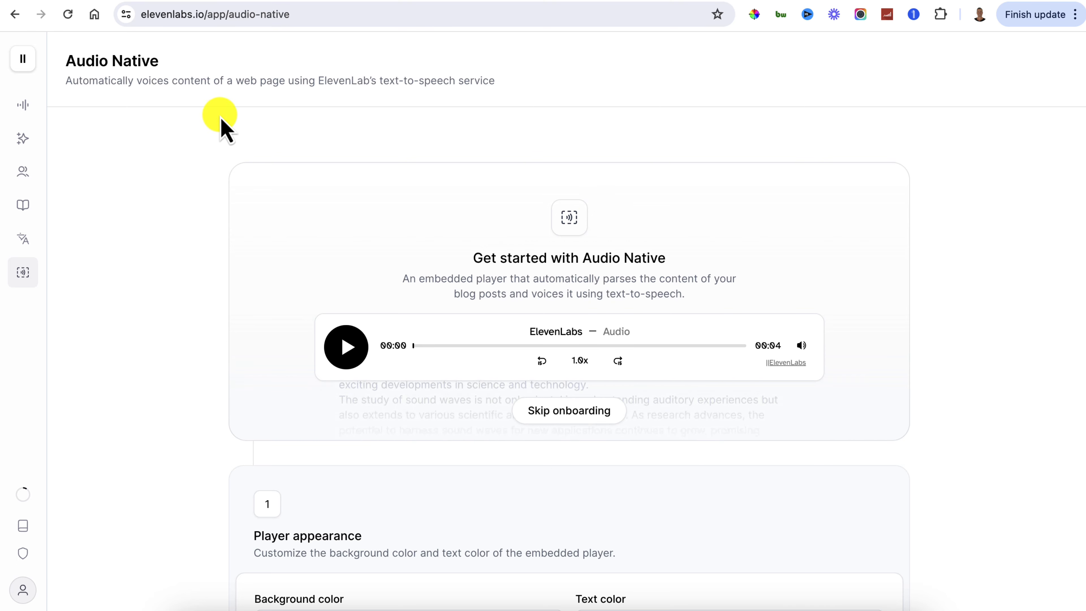
Go to speech synthesis and browse the available voices down to the Premade group.
mouse_move(43, 107)
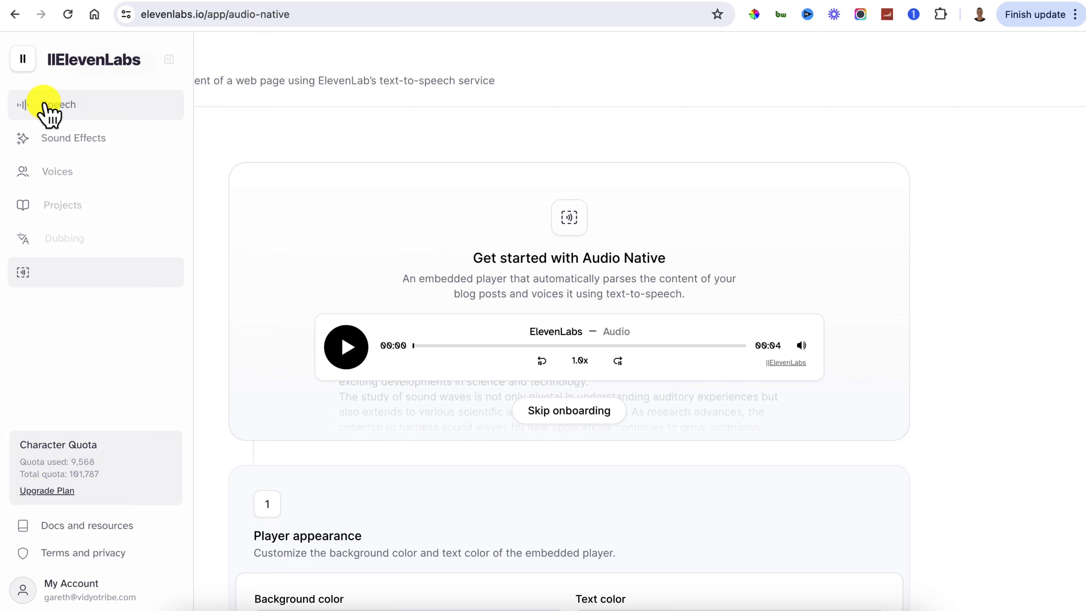
click(62, 109)
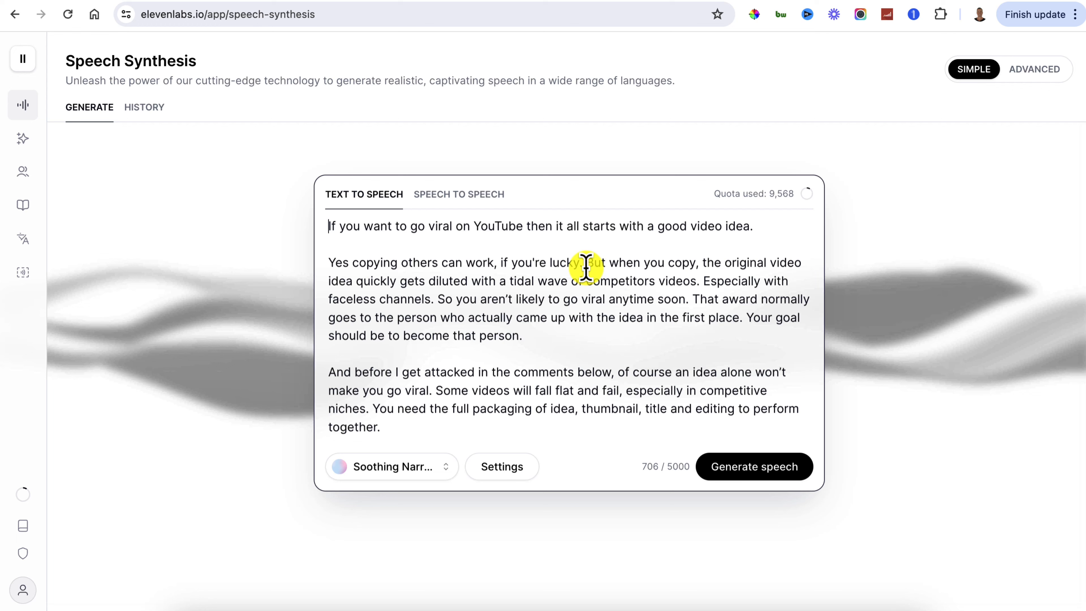
click(436, 474)
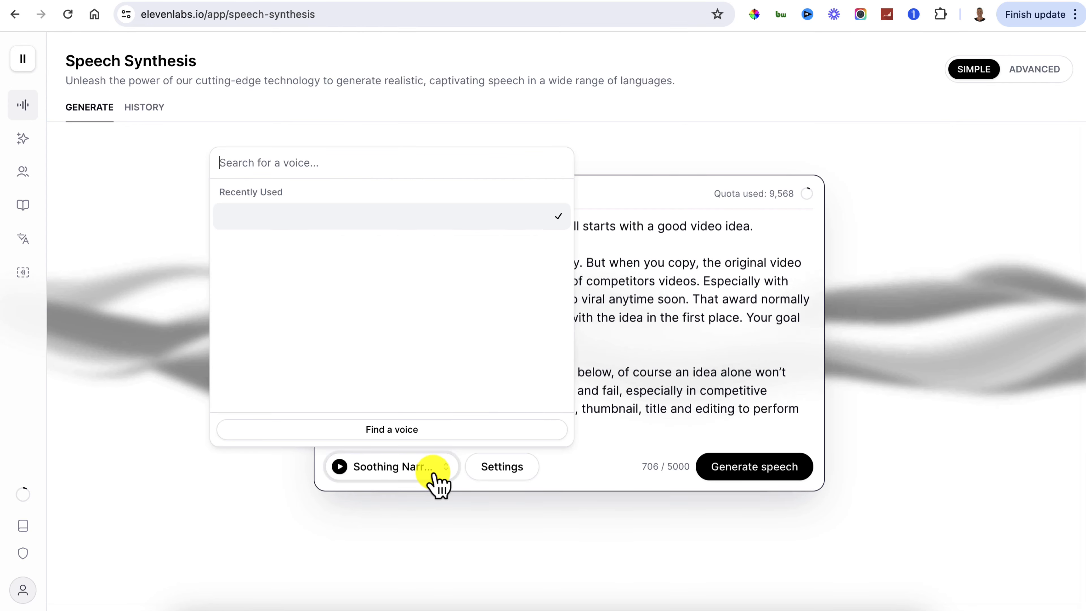
scroll(333, 325, down, 2)
scroll(329, 321, down, 5)
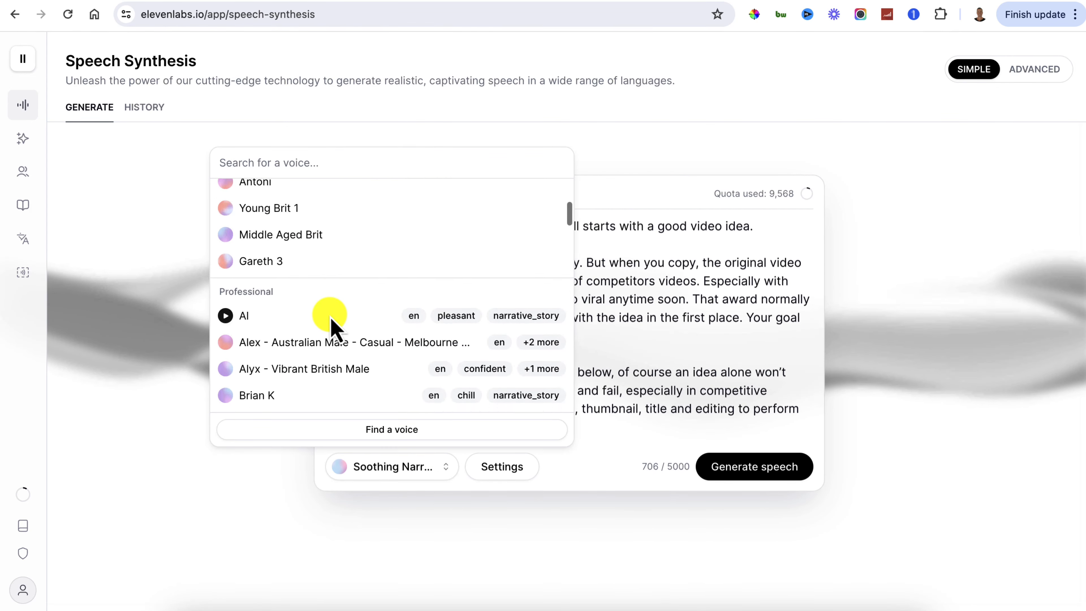
scroll(312, 325, down, 10)
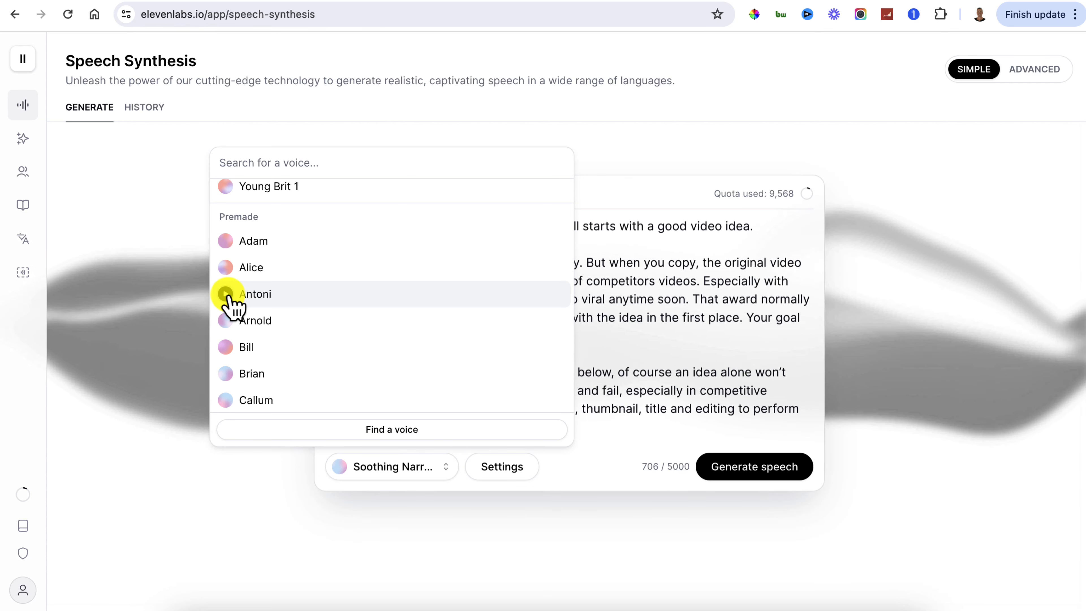
Preview the premade voices Antoni, Adam, Arnold and Chris, and close the voice list without changing the selected voice.
click(225, 294)
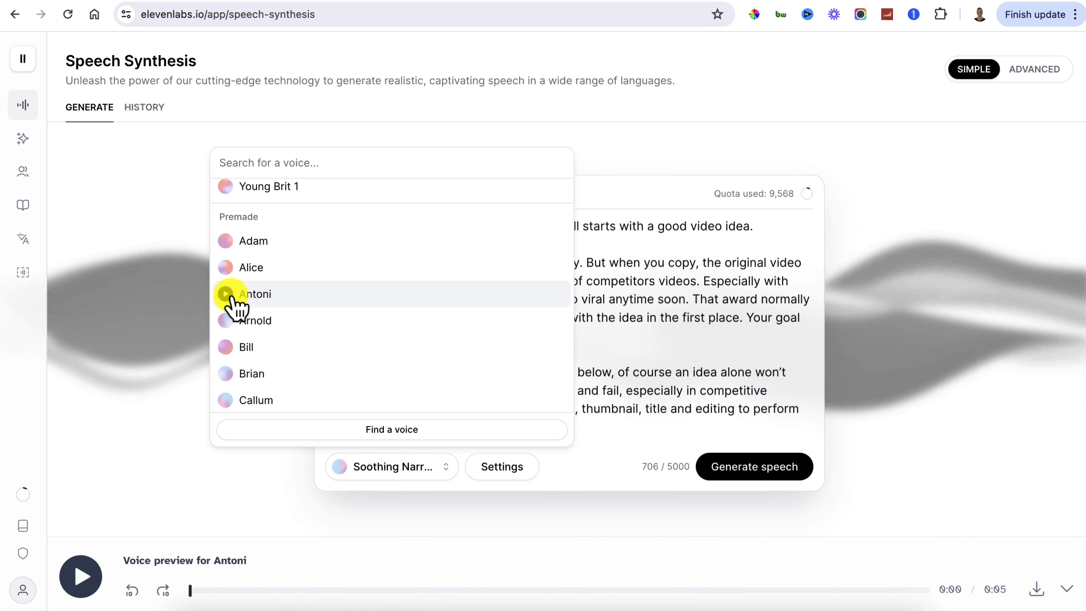
click(225, 240)
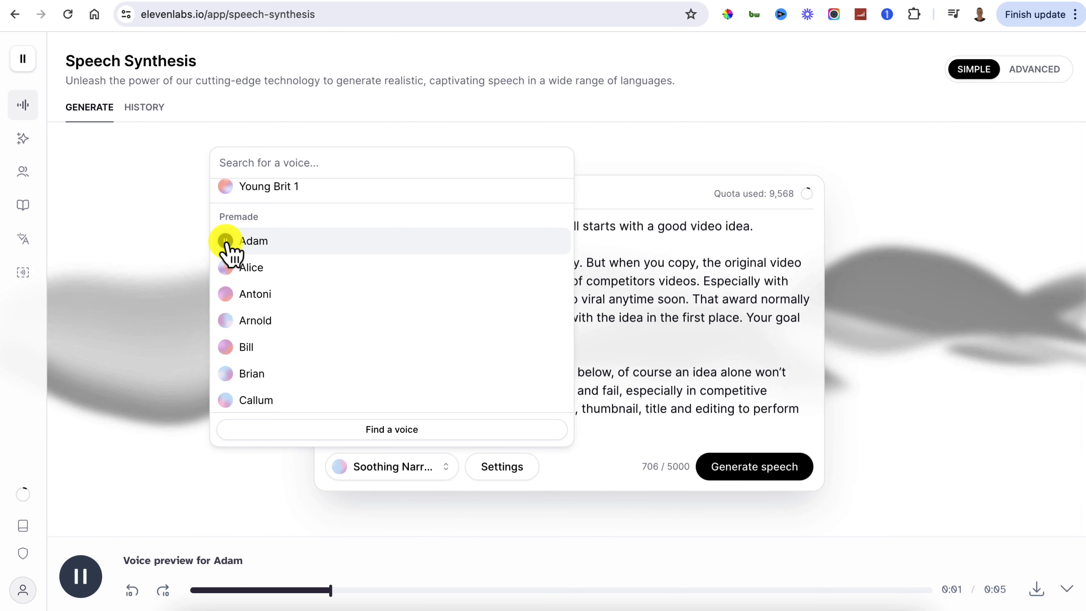
click(226, 321)
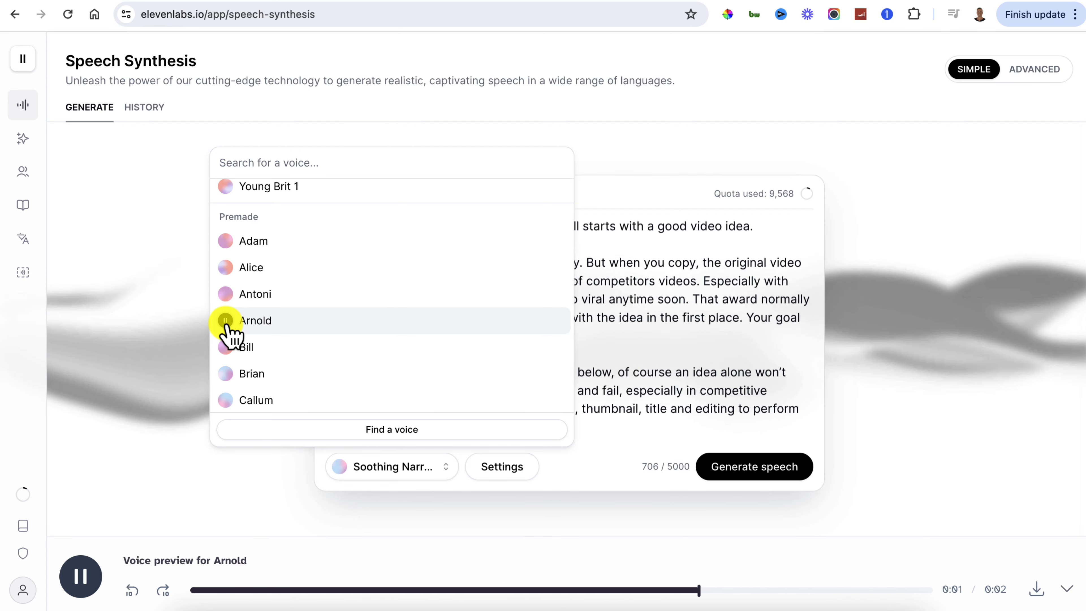
scroll(231, 331, down, 3)
click(226, 345)
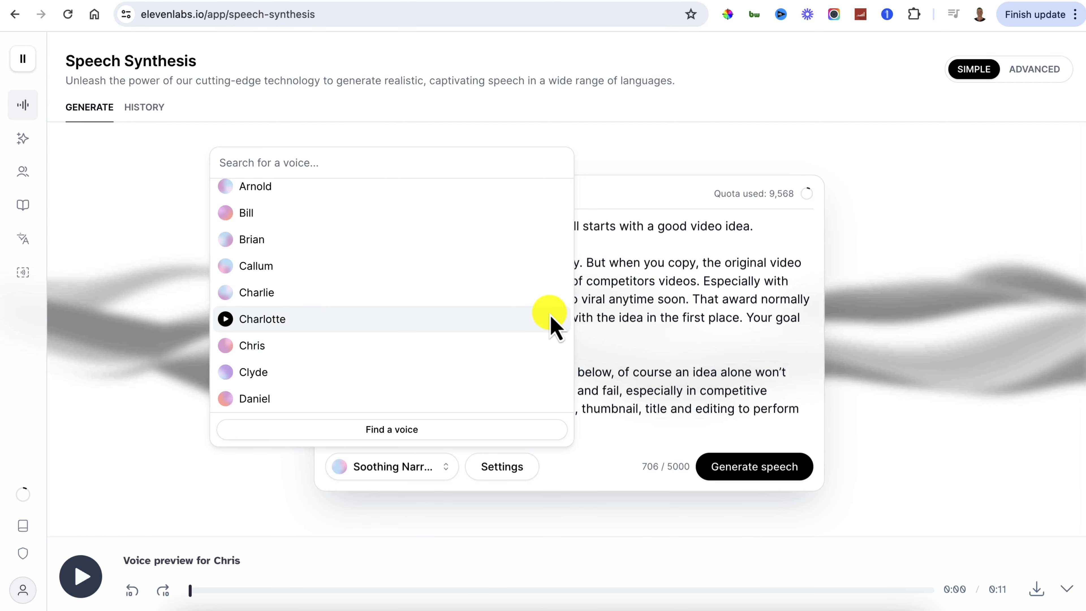
click(681, 332)
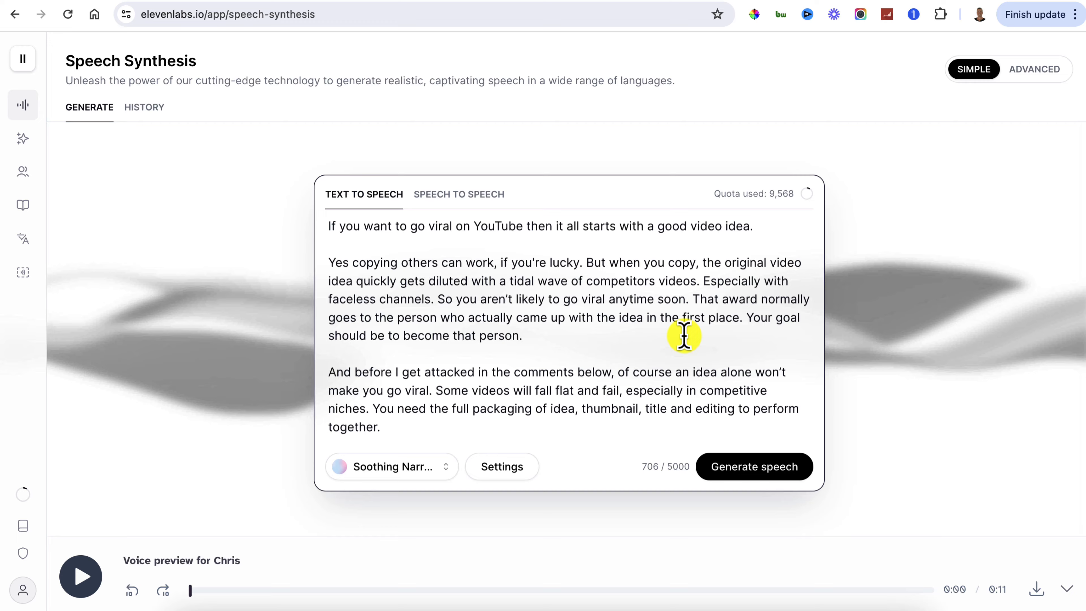
Start creating a new VoiceLab voice of the Voice Design type.
mouse_move(27, 114)
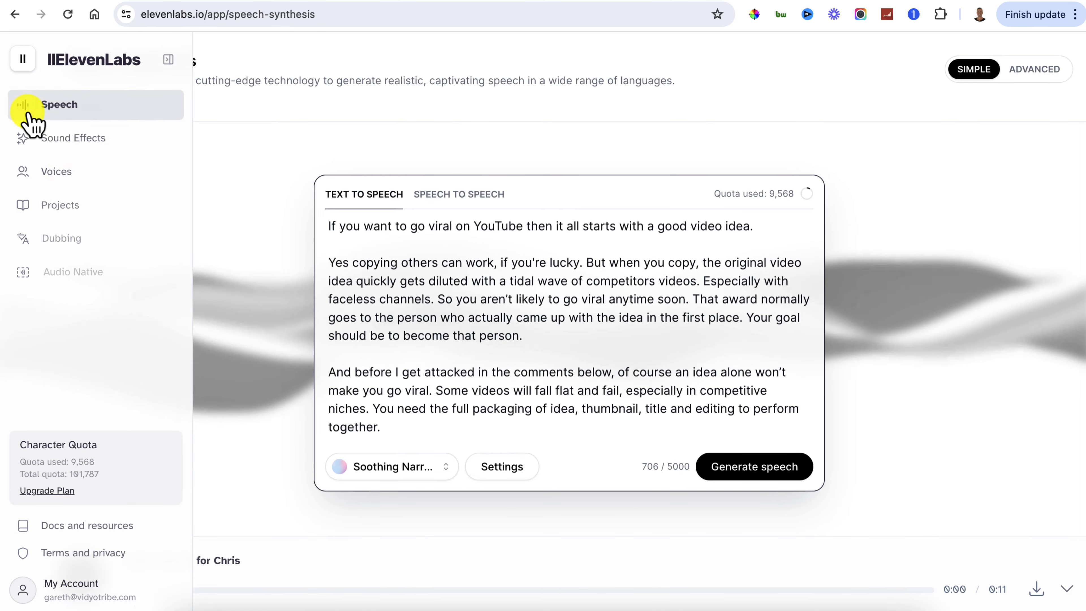
click(60, 171)
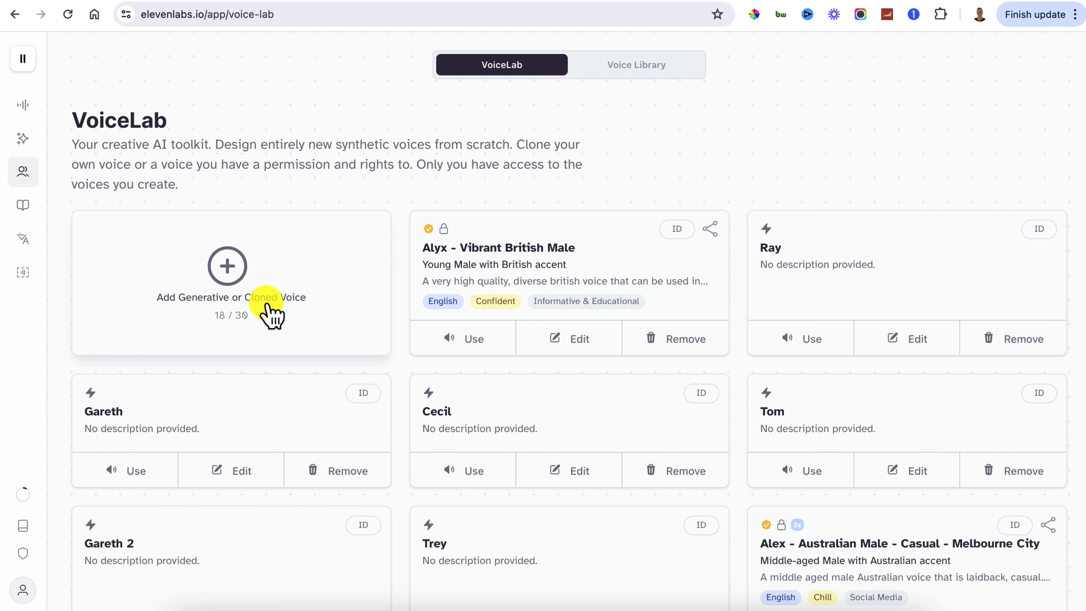
click(230, 269)
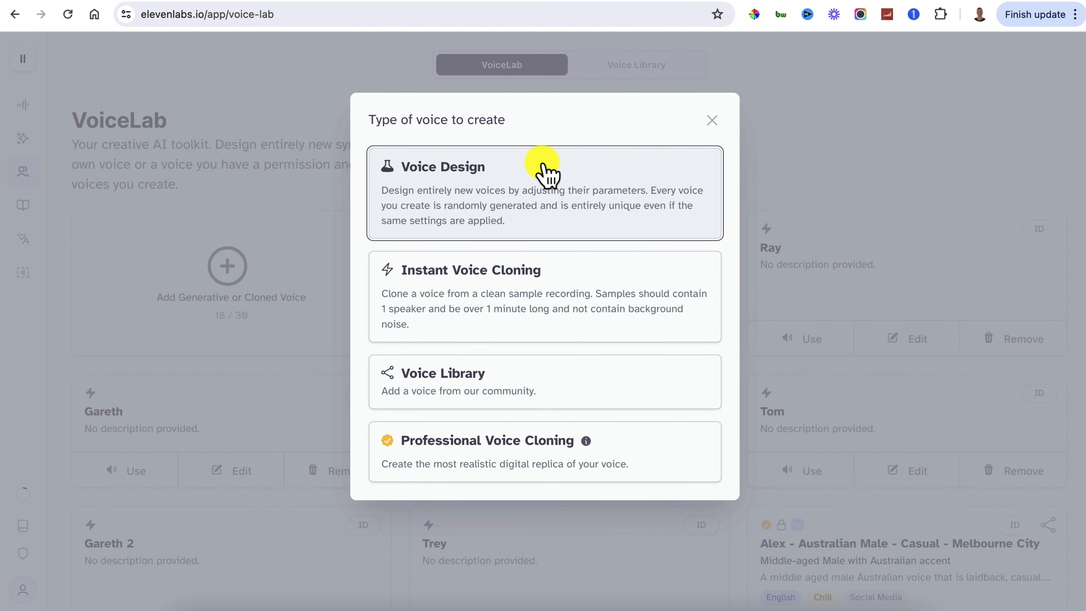
click(547, 175)
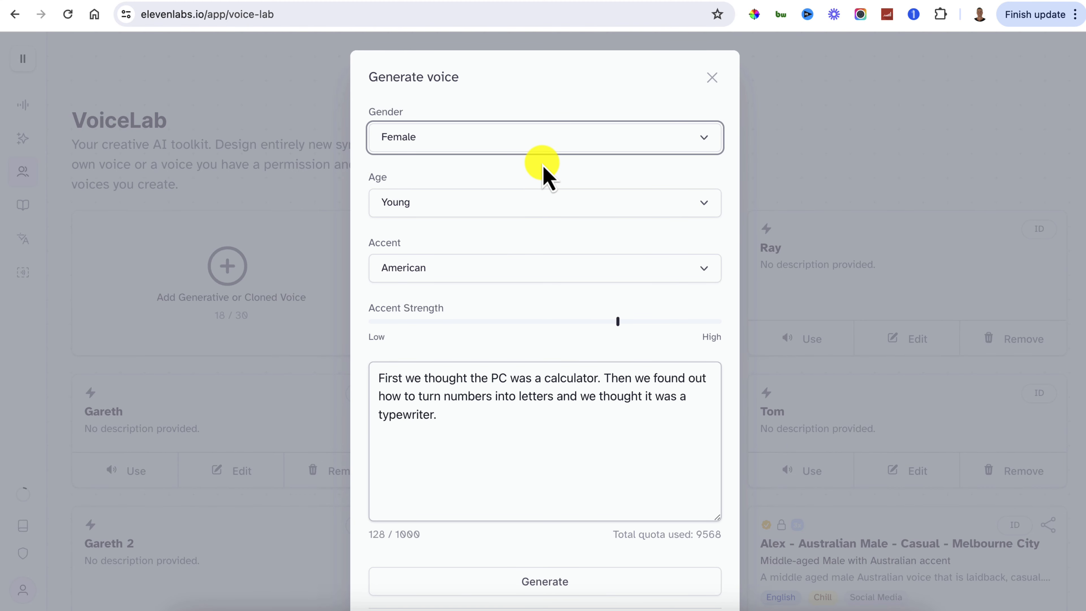
Set the designed voice's gender to Male and its age to Middle Aged.
click(527, 146)
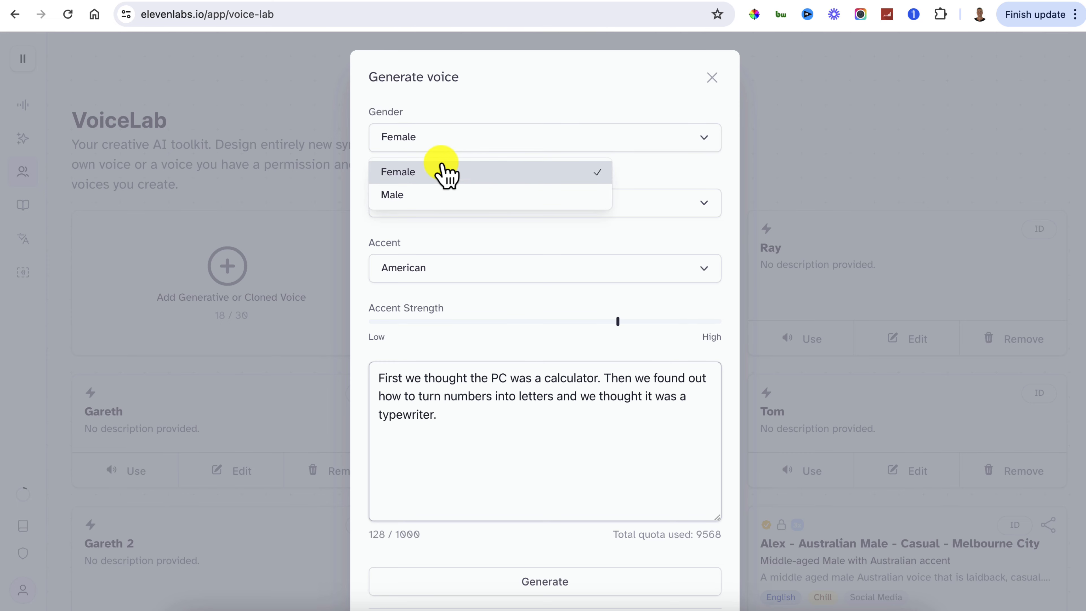
click(632, 175)
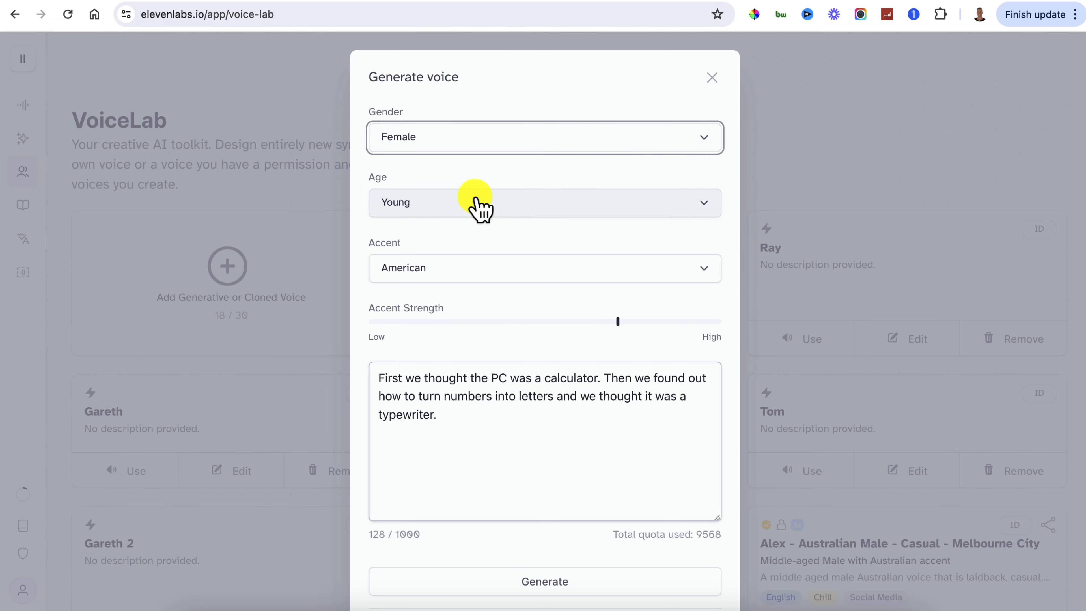
click(553, 143)
click(442, 195)
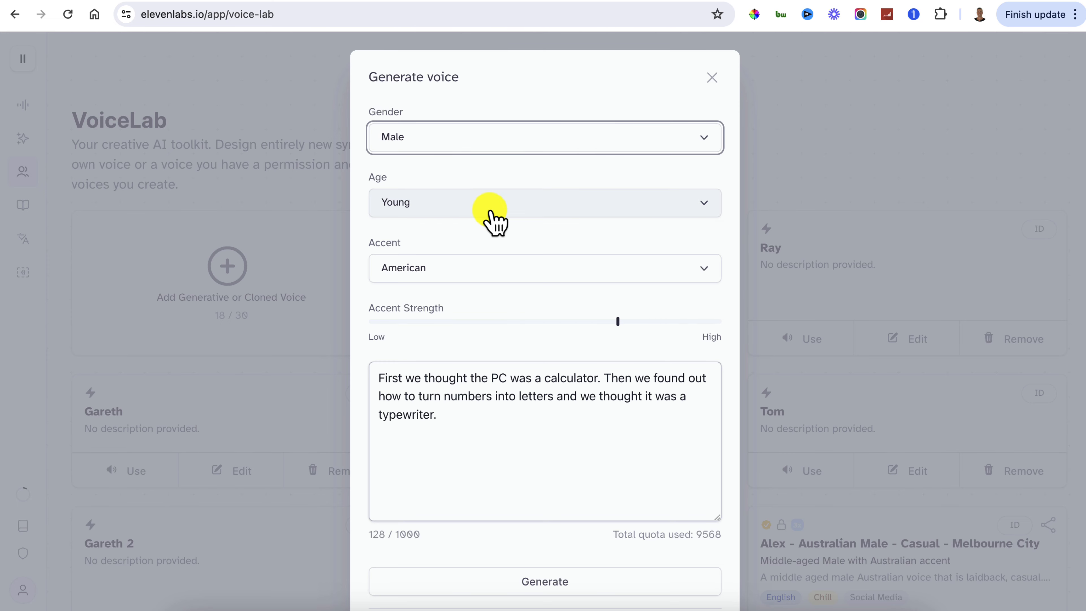
click(496, 219)
click(442, 262)
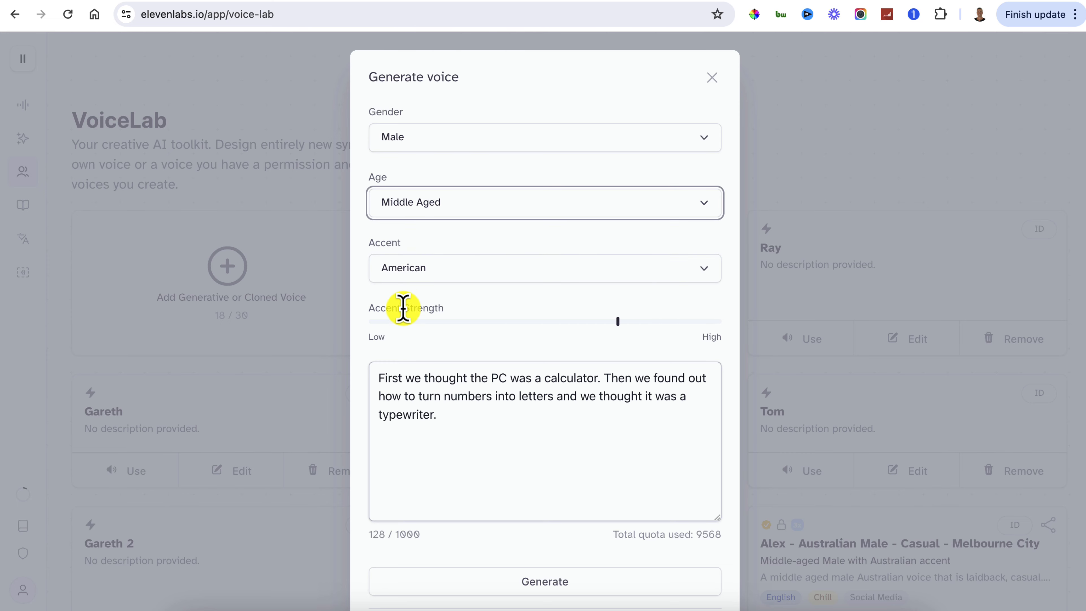
Generate a sample of the middle-aged male American voice with the default text.
mouse_move(619, 326)
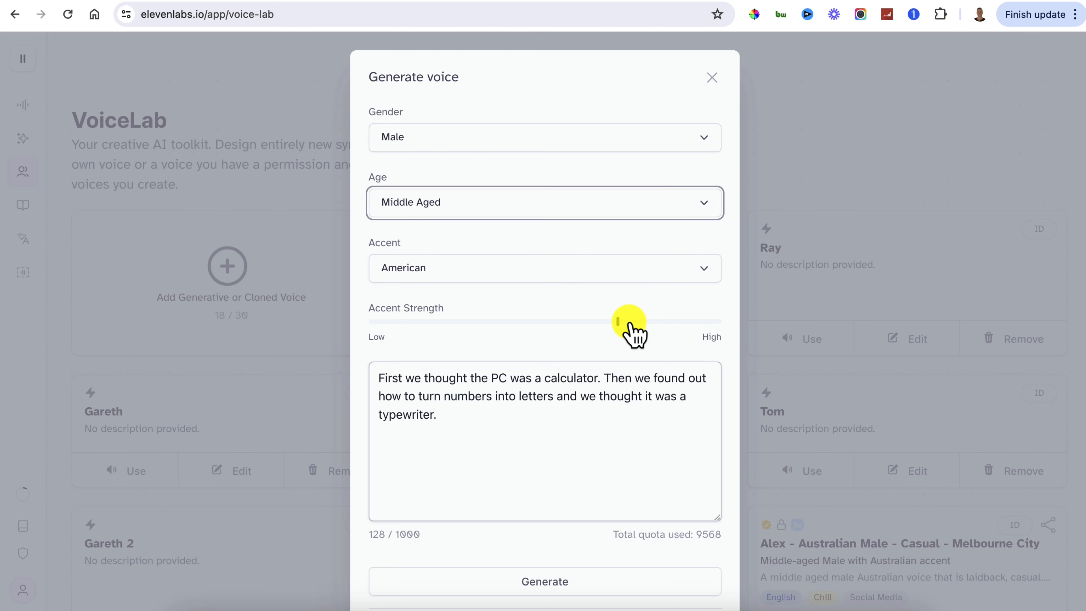
scroll(629, 338, down, 1)
scroll(629, 338, down, 3)
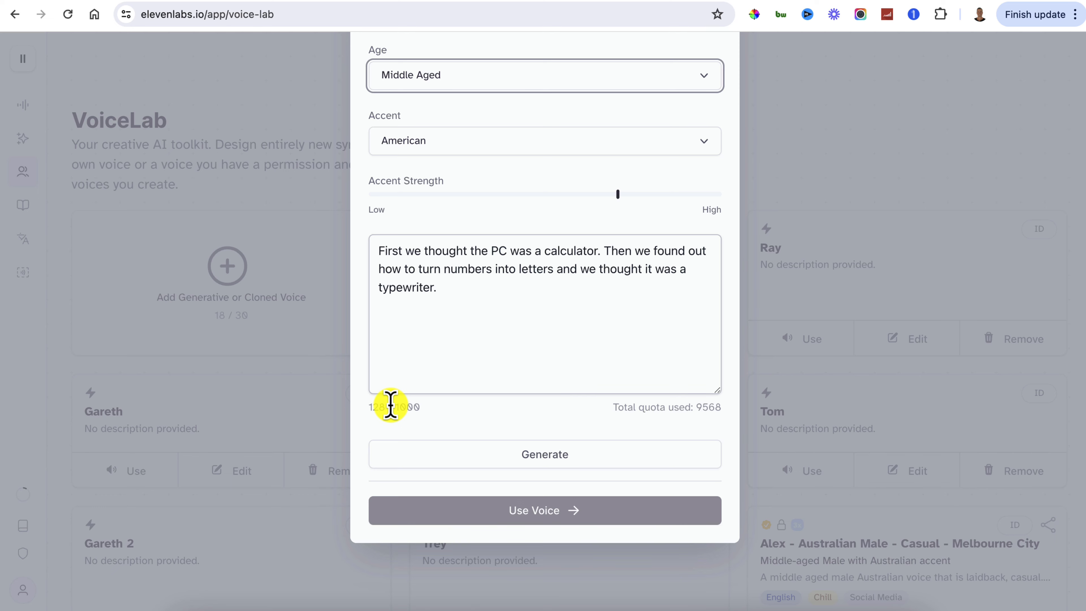
click(550, 456)
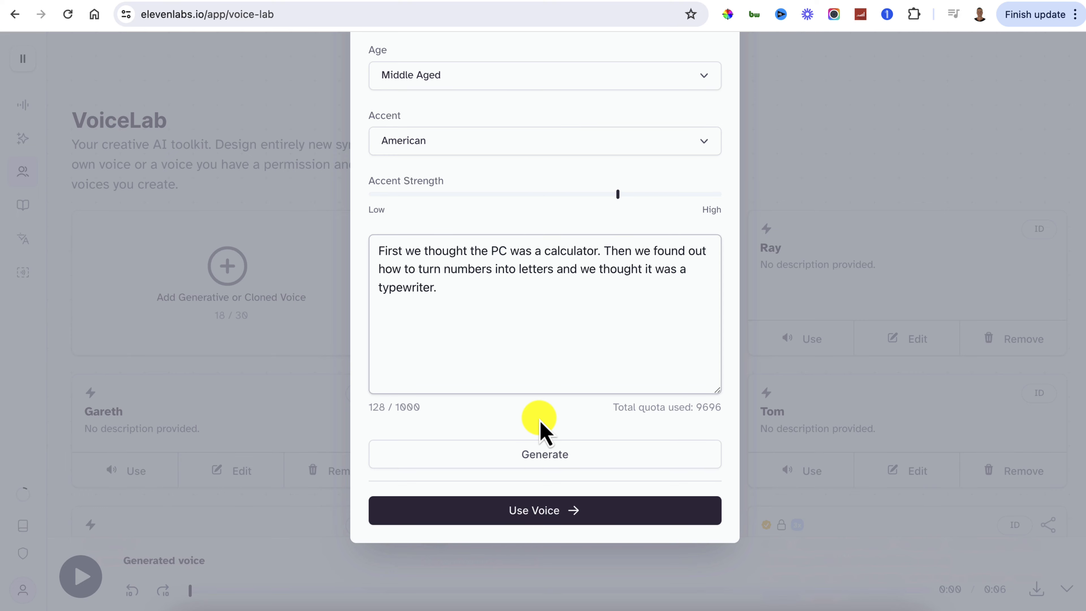
Regenerate the voice sample with age Young and accent strength reduced to about halfway between Low and High.
scroll(541, 422, up, 3)
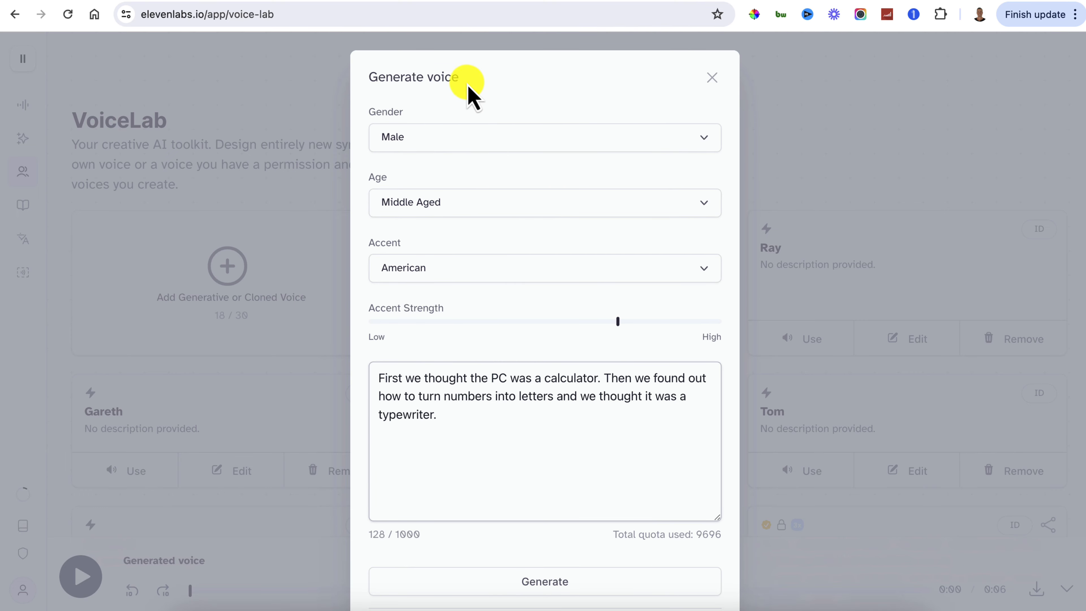
click(544, 202)
click(396, 231)
drag(618, 321, 546, 321)
scroll(544, 453, down, 3)
click(541, 456)
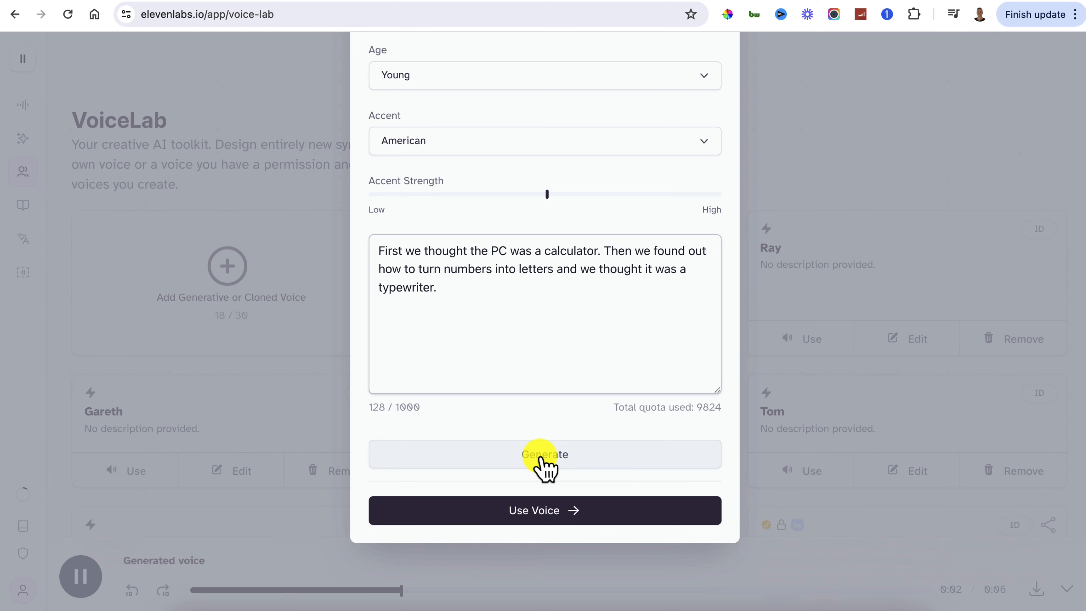